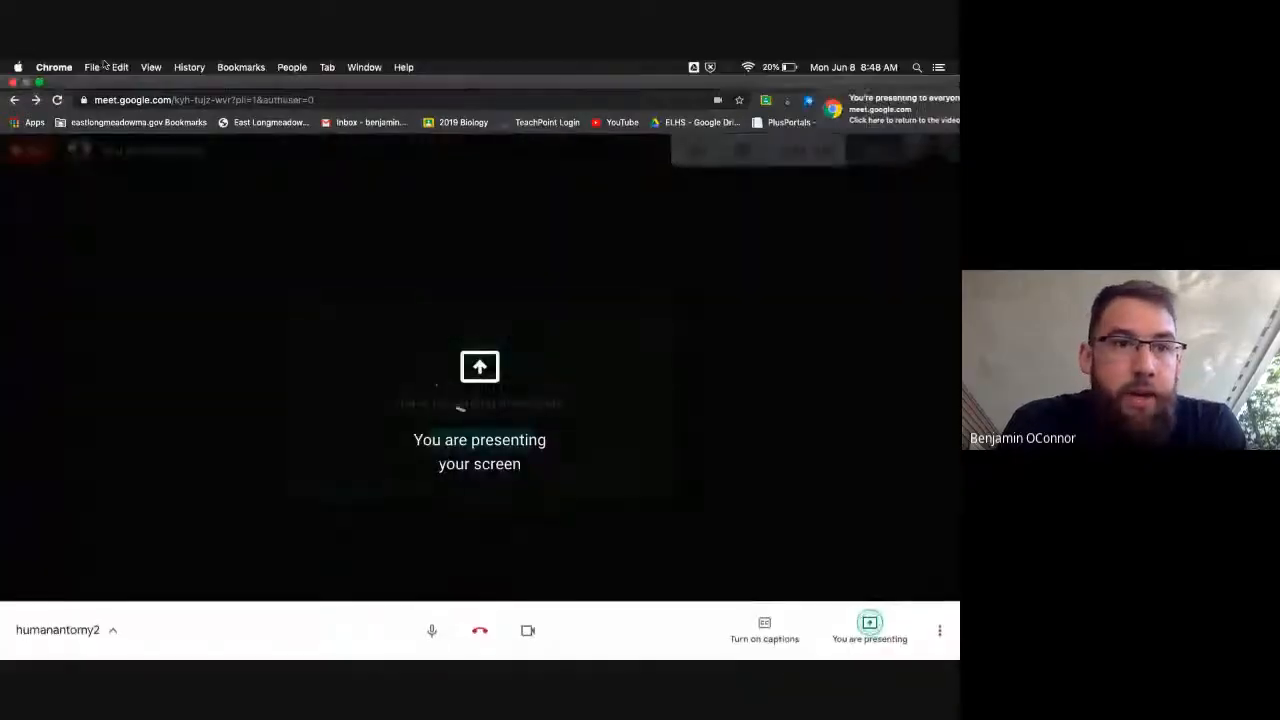
# Step: Take the Google Meet window out of full screen so the Word sheet shows behind it
pyautogui.click(57, 89)
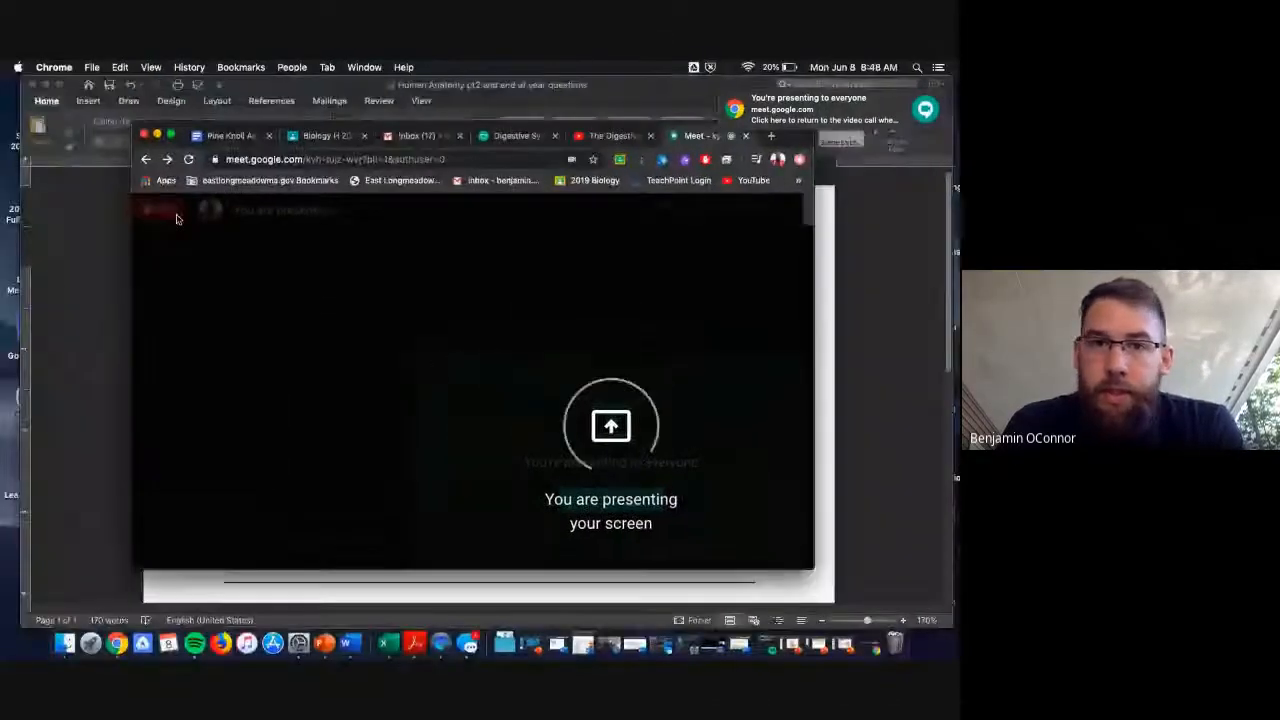
# Step: Minimize the Meet window and bring the Human Anatomy pt. 2 document to full screen
pyautogui.click(157, 135)
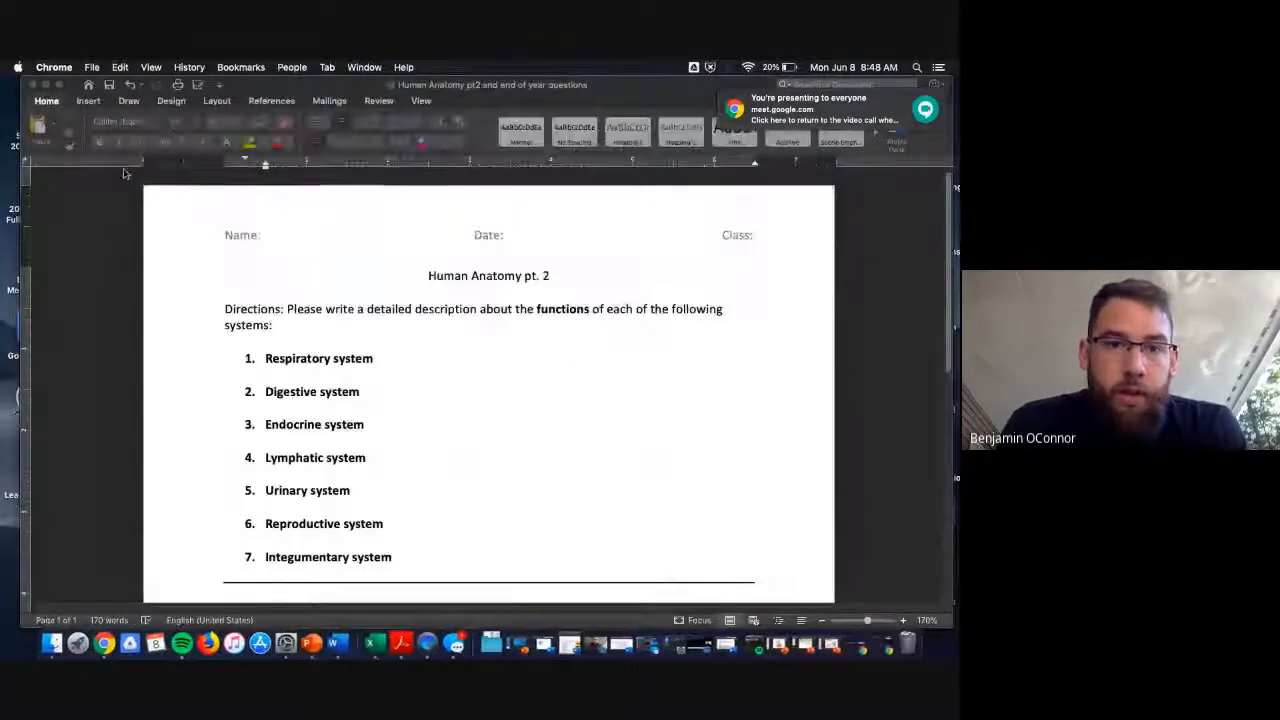
pyautogui.click(58, 84)
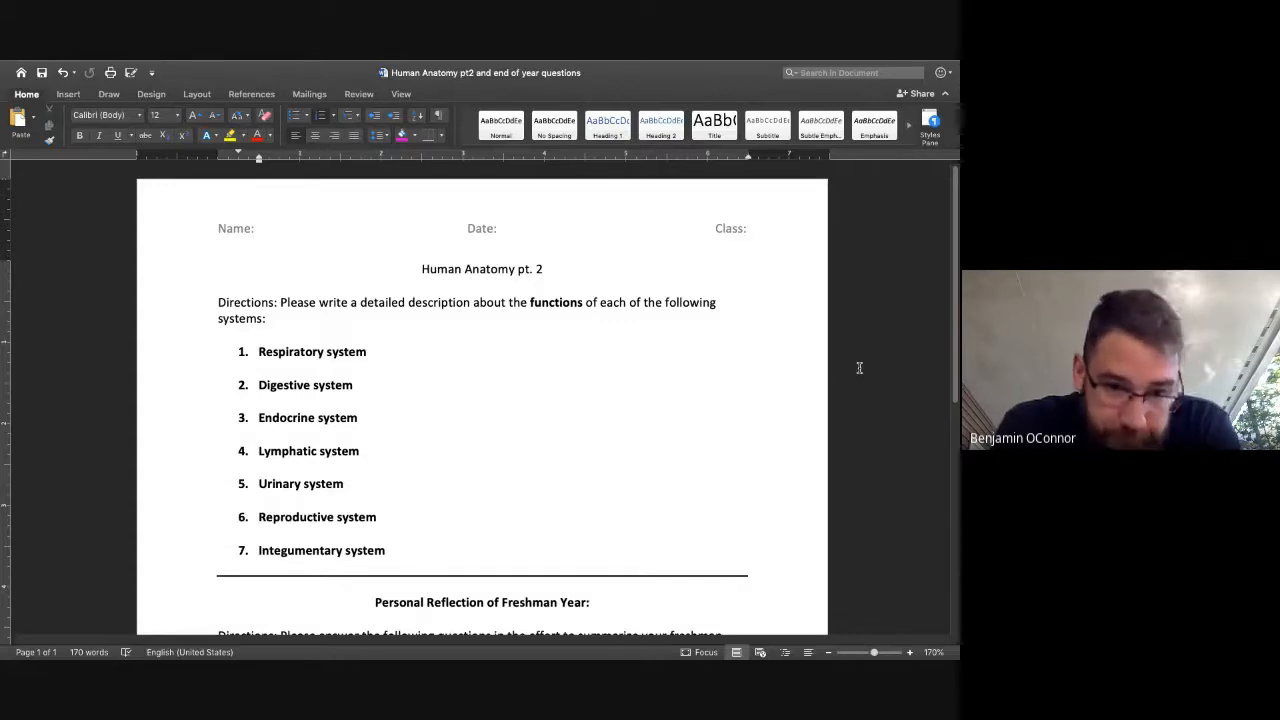
pyautogui.scroll(-3, 859, 368)
pyautogui.scroll(-3, 859, 368)
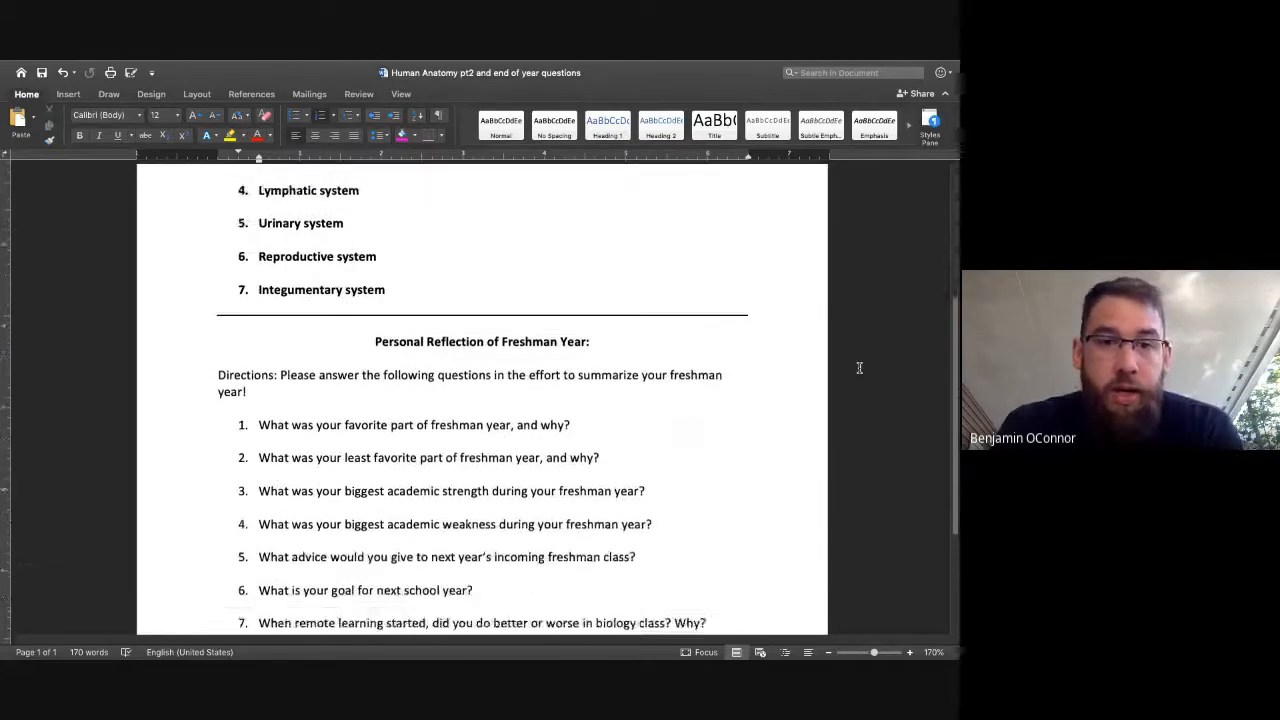
pyautogui.scroll(-2, 859, 368)
pyautogui.scroll(-1, 859, 368)
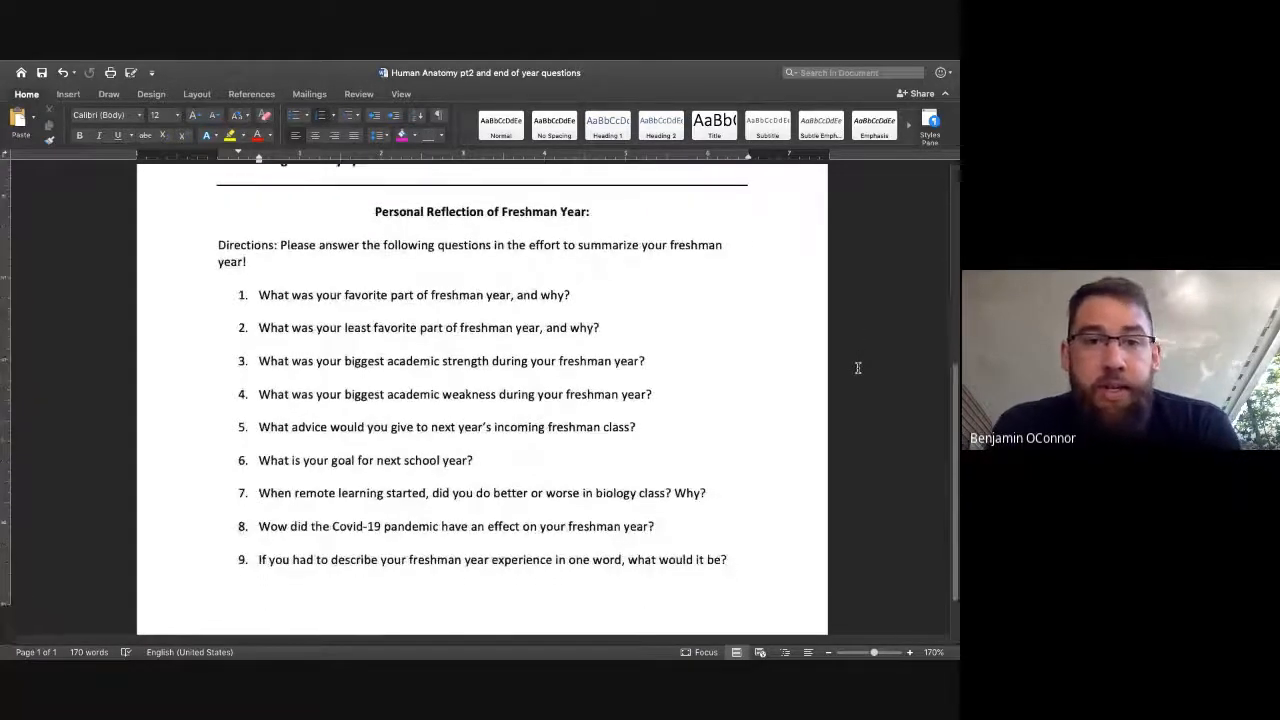
pyautogui.scroll(-1, 857, 368)
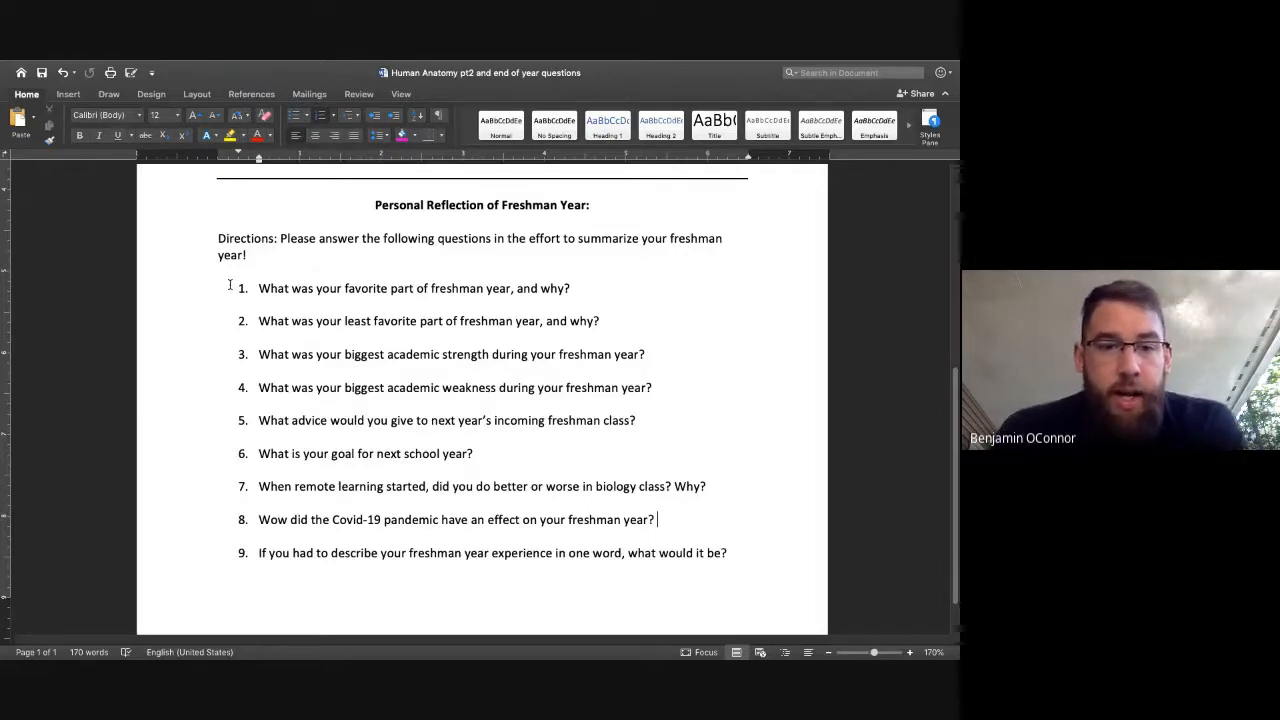
# Step: Correct "Wow" to "How" in question 8 and save the document
pyautogui.click(268, 521)
pyautogui.press('BackSpace')
pyautogui.write('H')
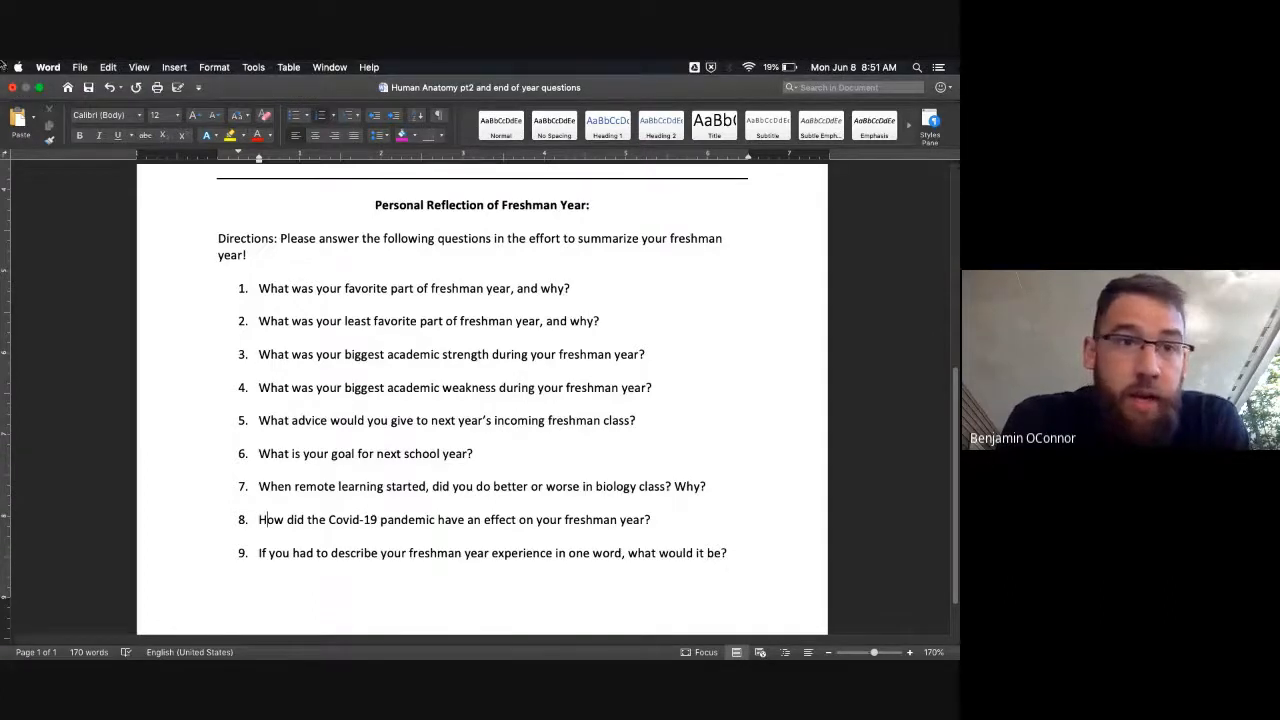
pyautogui.click(88, 88)
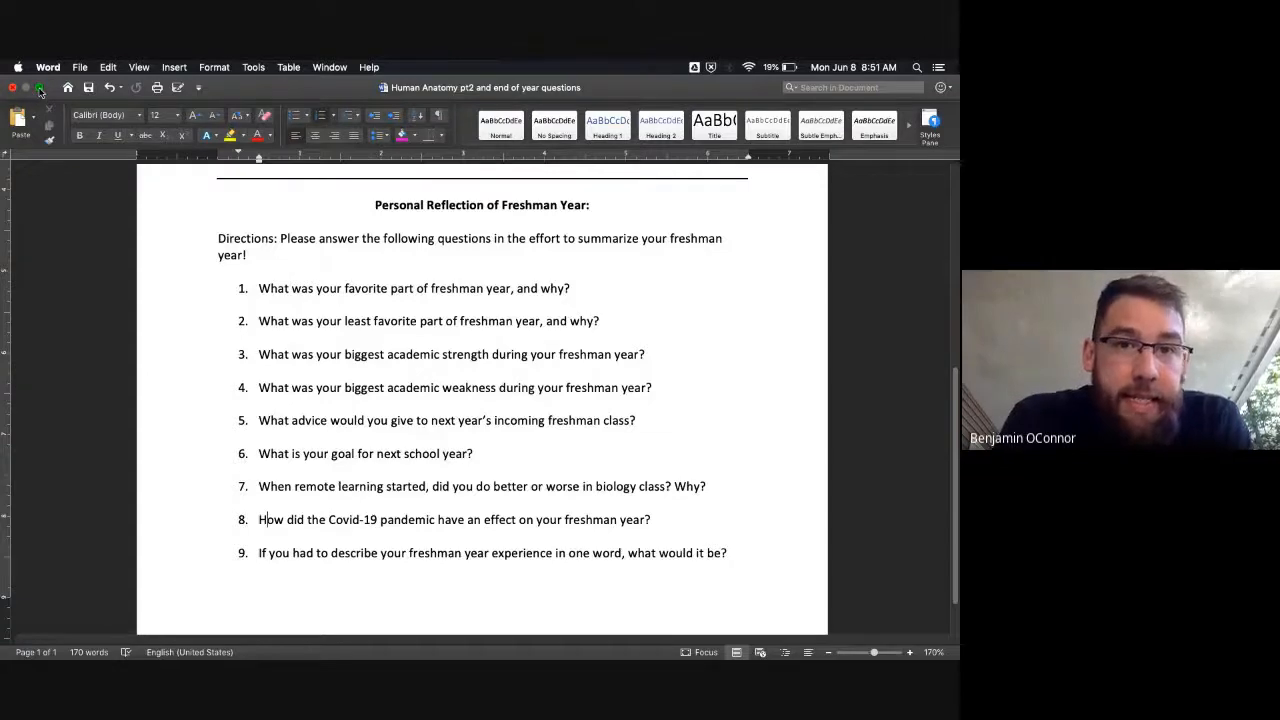
# Step: Leave Word's full screen and restore the Meet window from the Dock
pyautogui.click(40, 90)
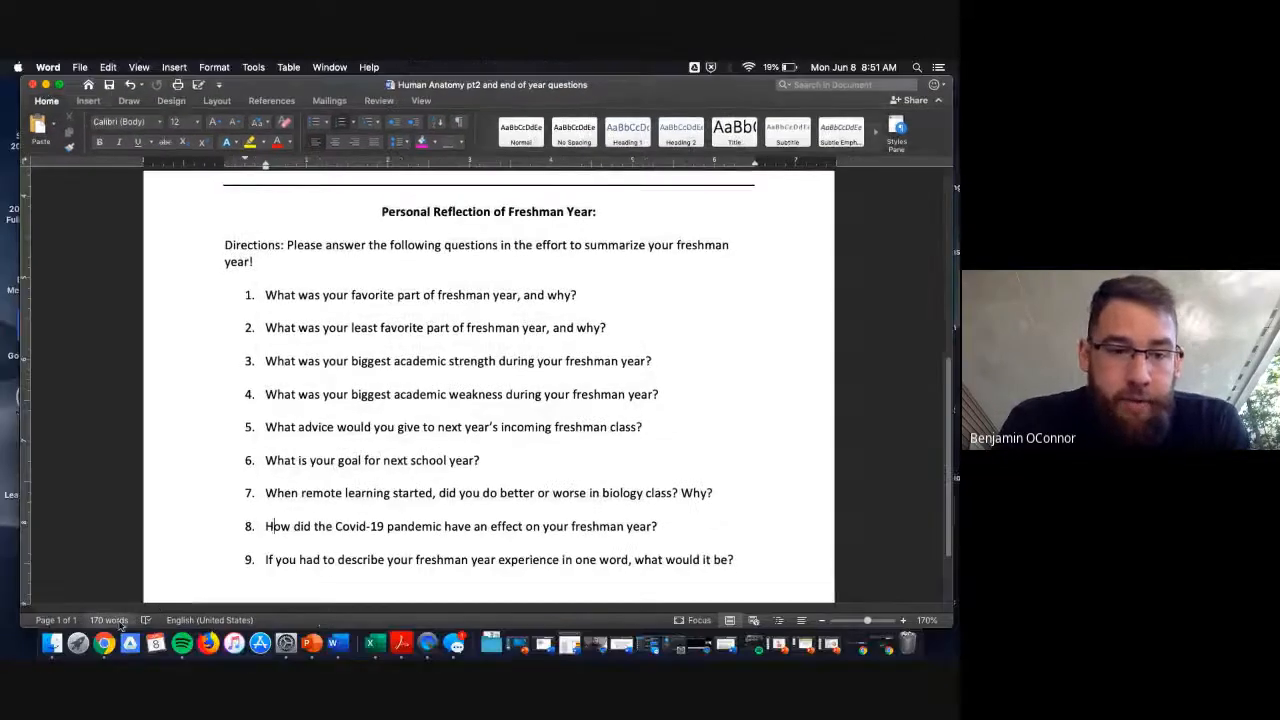
pyautogui.click(105, 643)
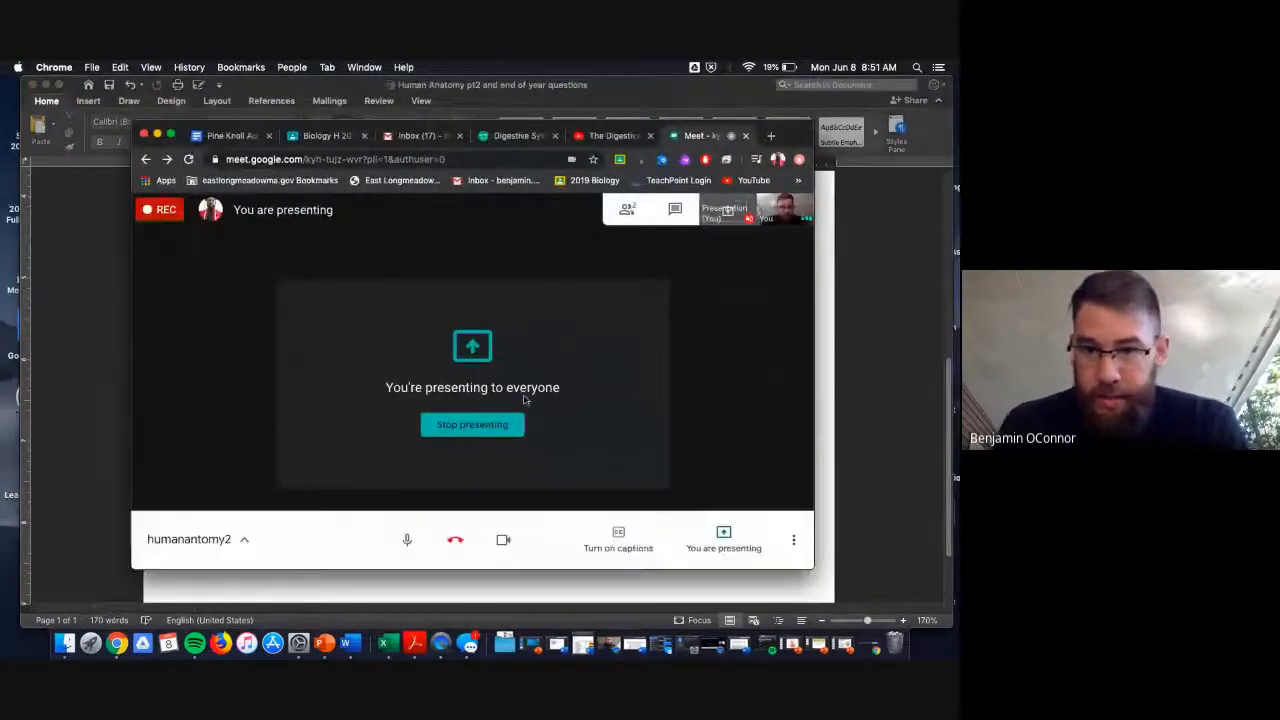